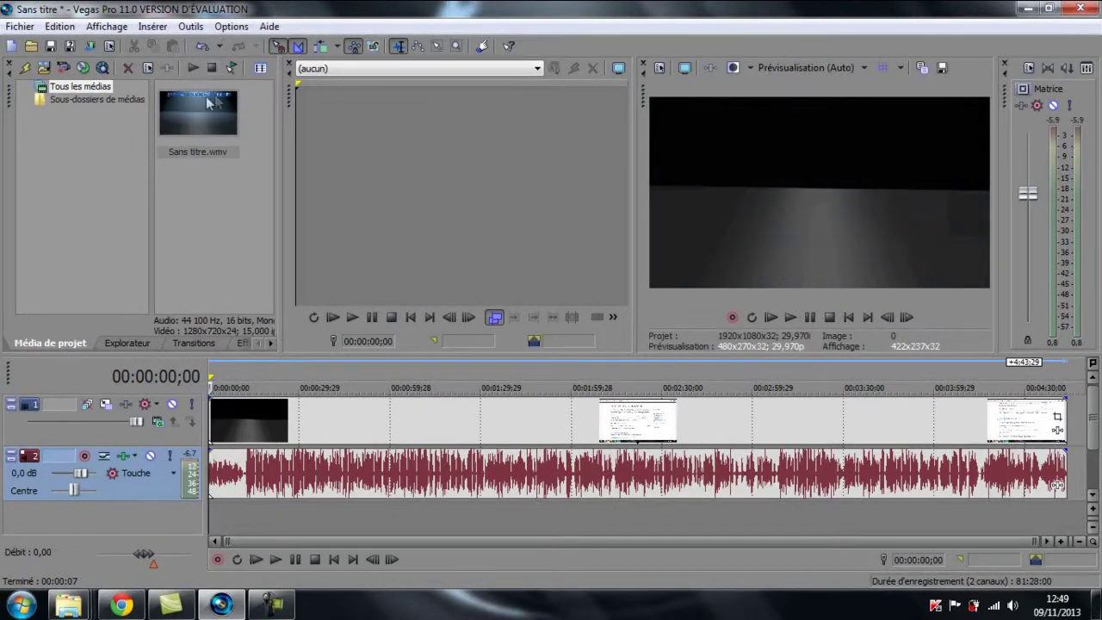
Step: Open the Render As settings for the project and check the output folder choices and the file name field
left_click(20, 25)
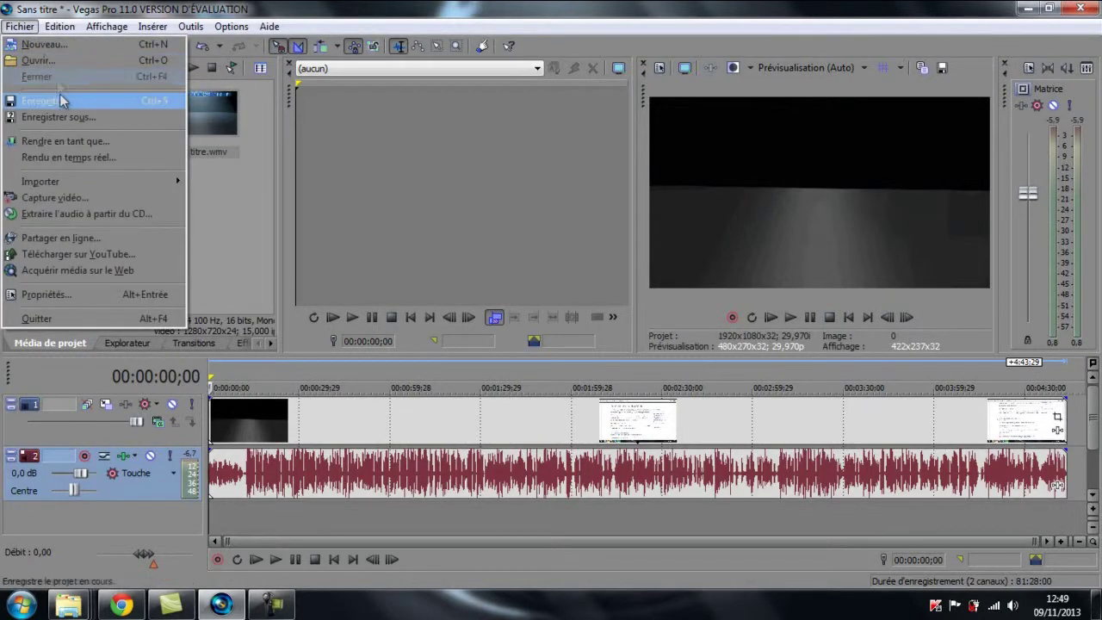
left_click(65, 143)
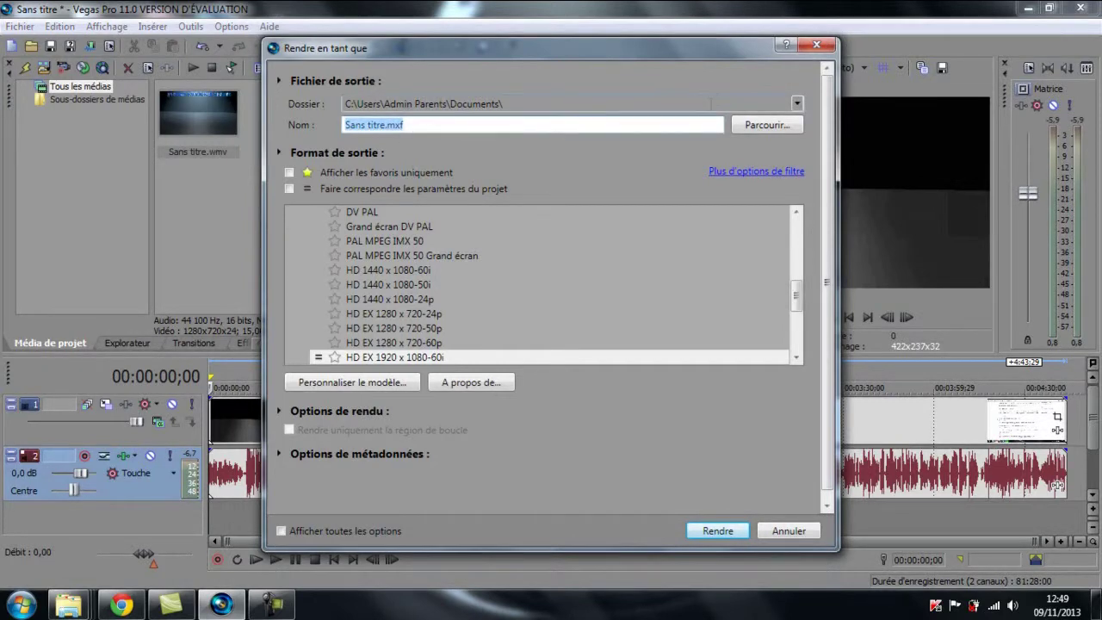
left_click(796, 103)
left_click(796, 103)
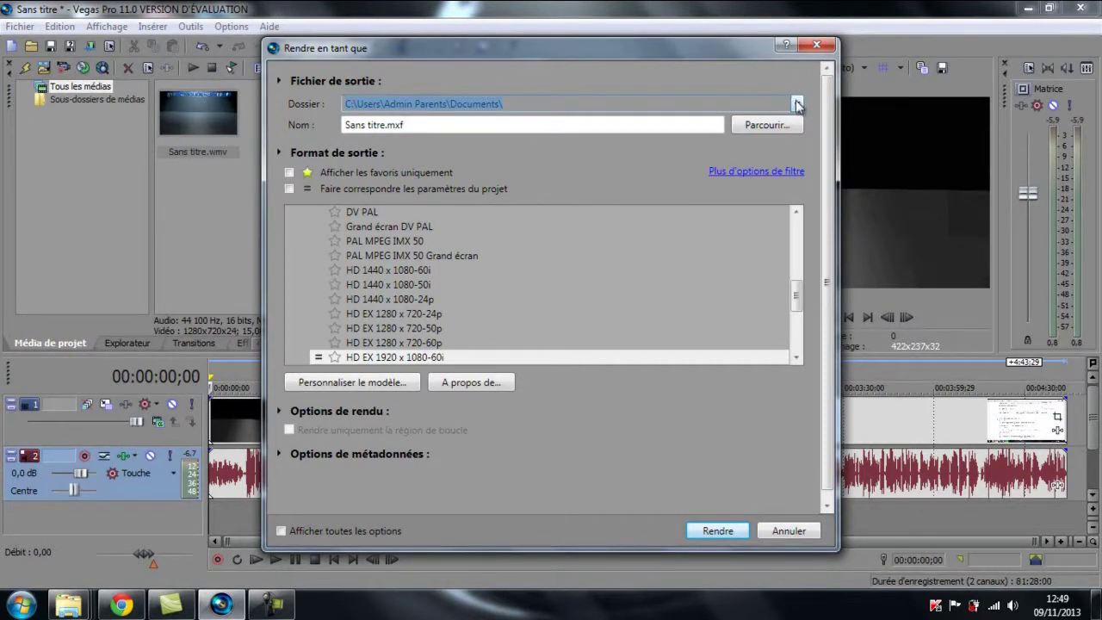
left_click(797, 103)
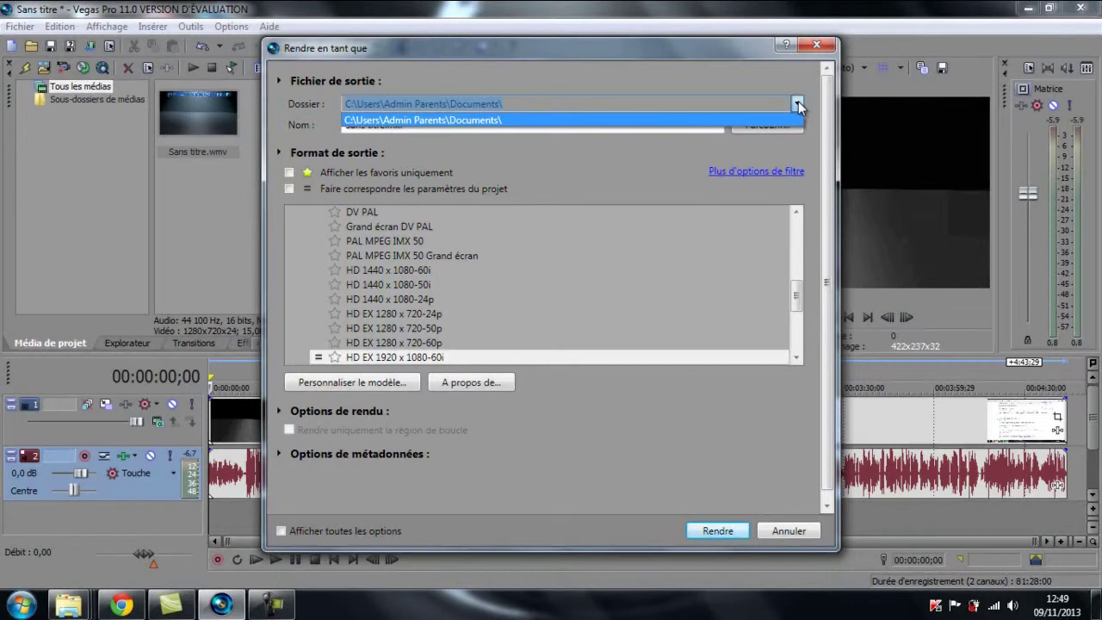
left_click(798, 104)
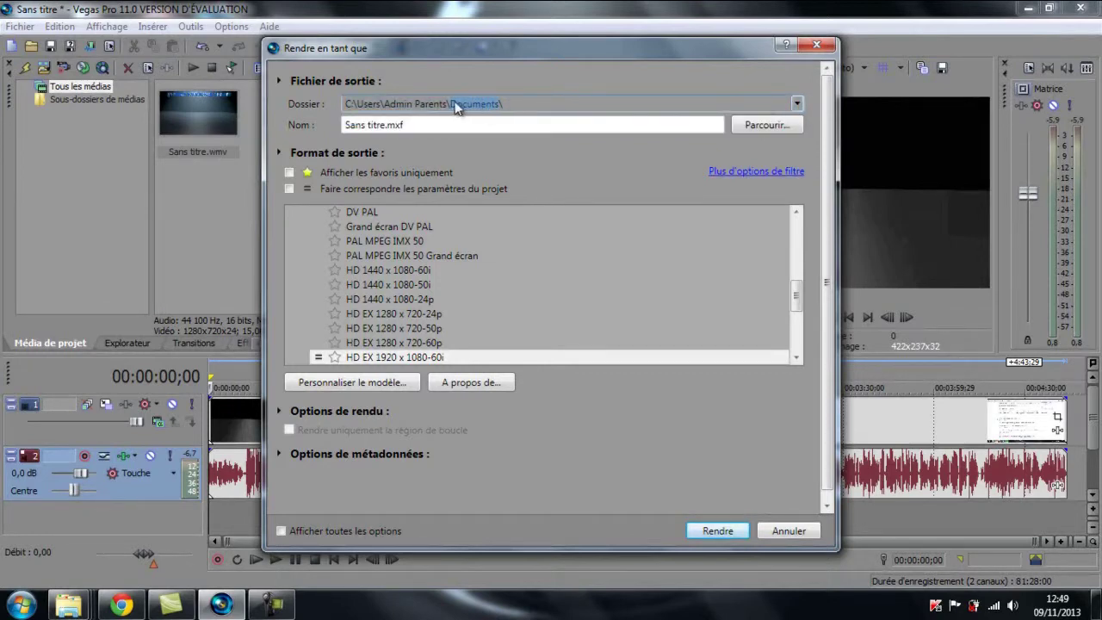
left_click(797, 104)
left_click(798, 104)
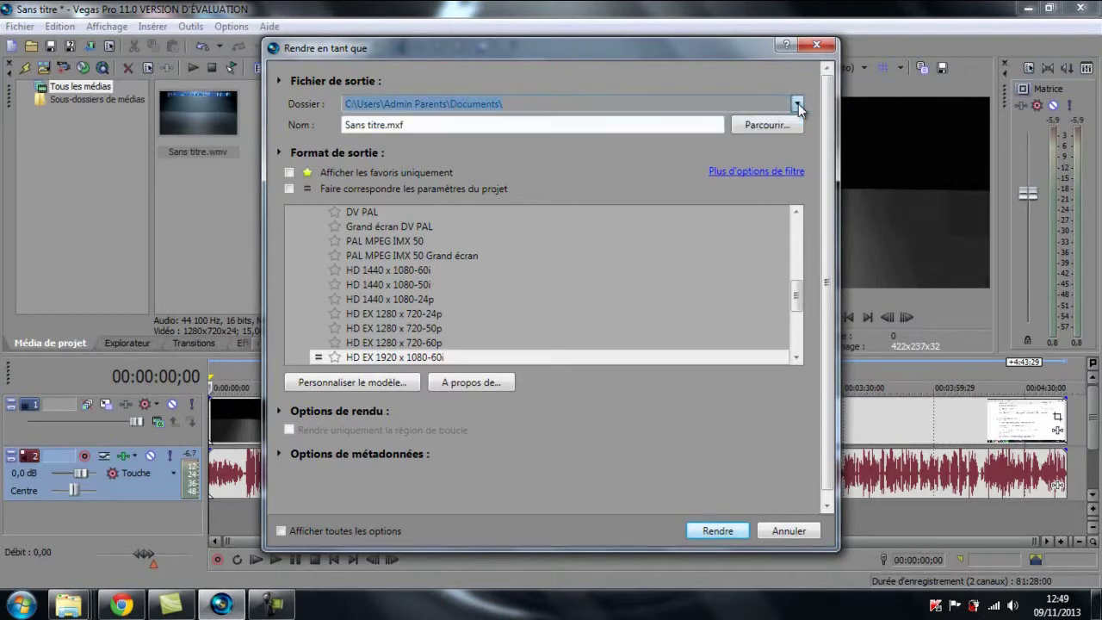
left_click(568, 126)
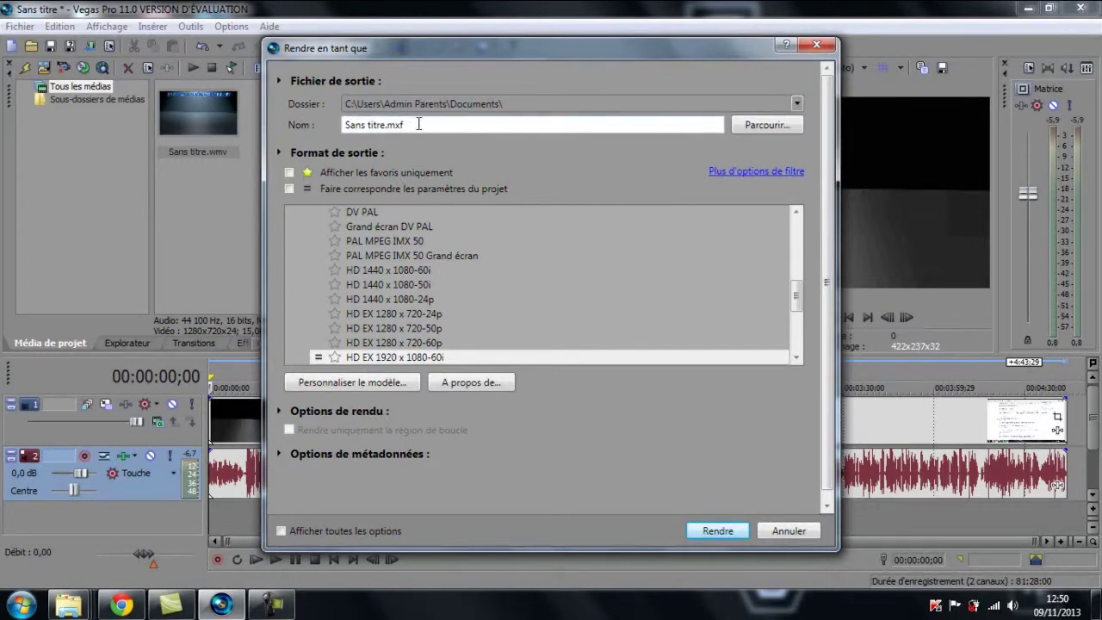
Step: Choose the Windows Media Video V11 template "Vidéo HD 720-30p 6 Mbits/s" as the output format
left_click_drag(797, 288, 788, 256)
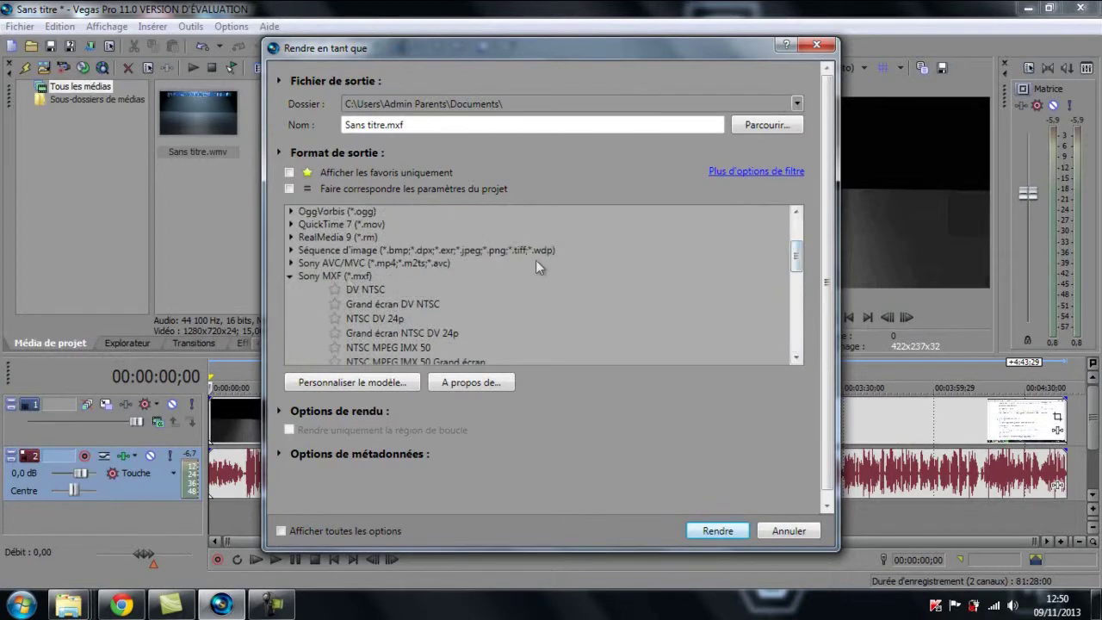
left_click(290, 277)
scroll(790, 255, "up", 2)
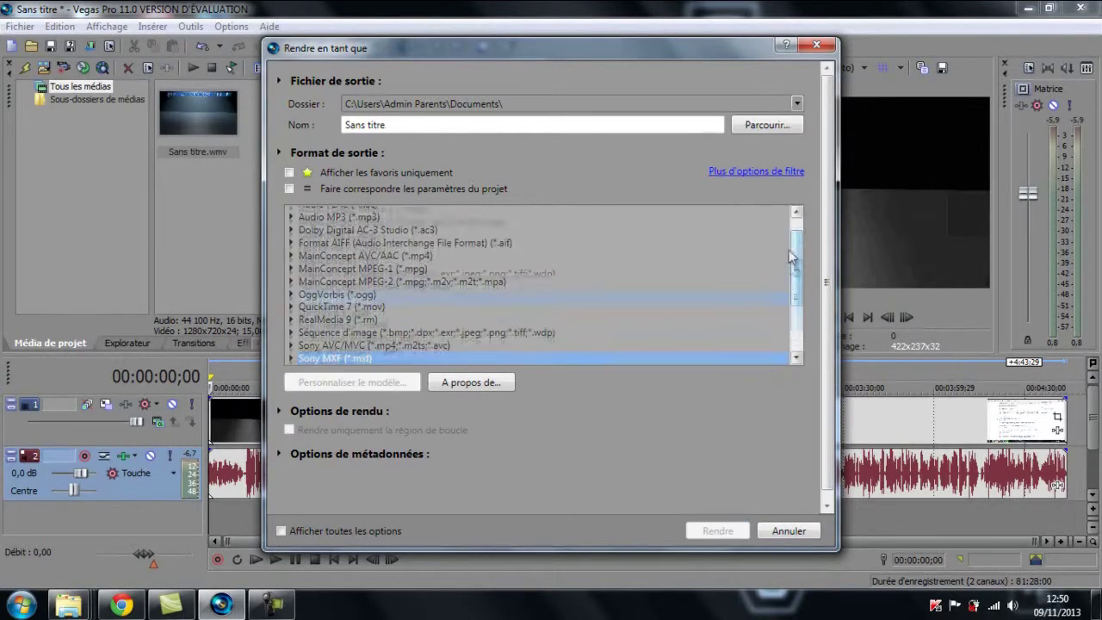
scroll(790, 255, "down", 3)
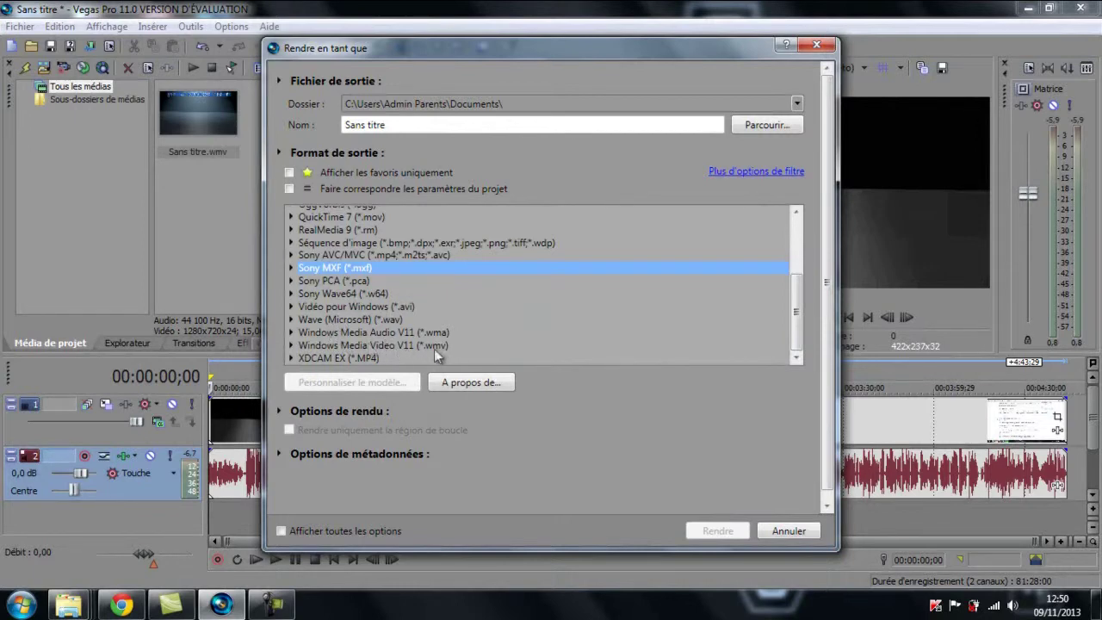
left_click(292, 345)
left_click_drag(796, 285, 798, 335)
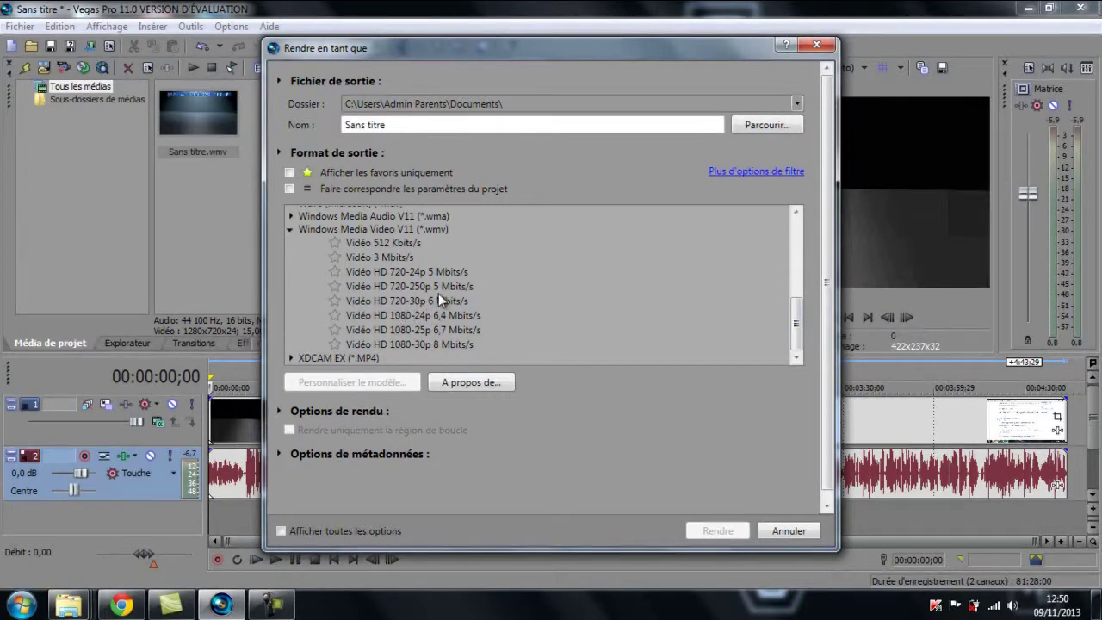
left_click(402, 297)
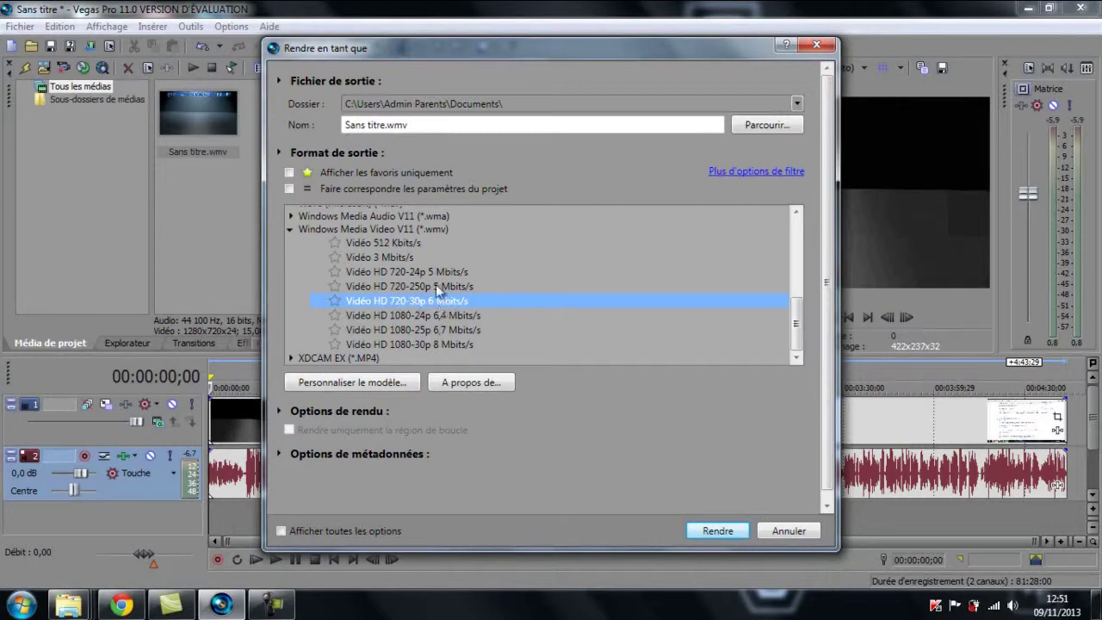
Step: Open the selected template for customization and check the available audio formats
left_click(376, 384)
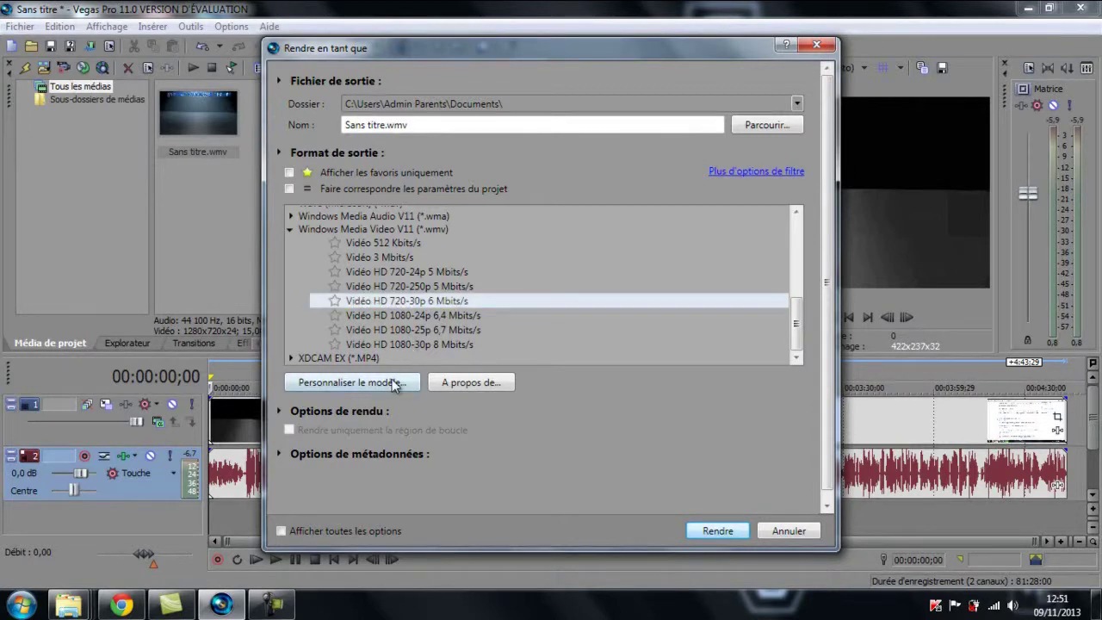
left_click_drag(518, 69, 333, 61)
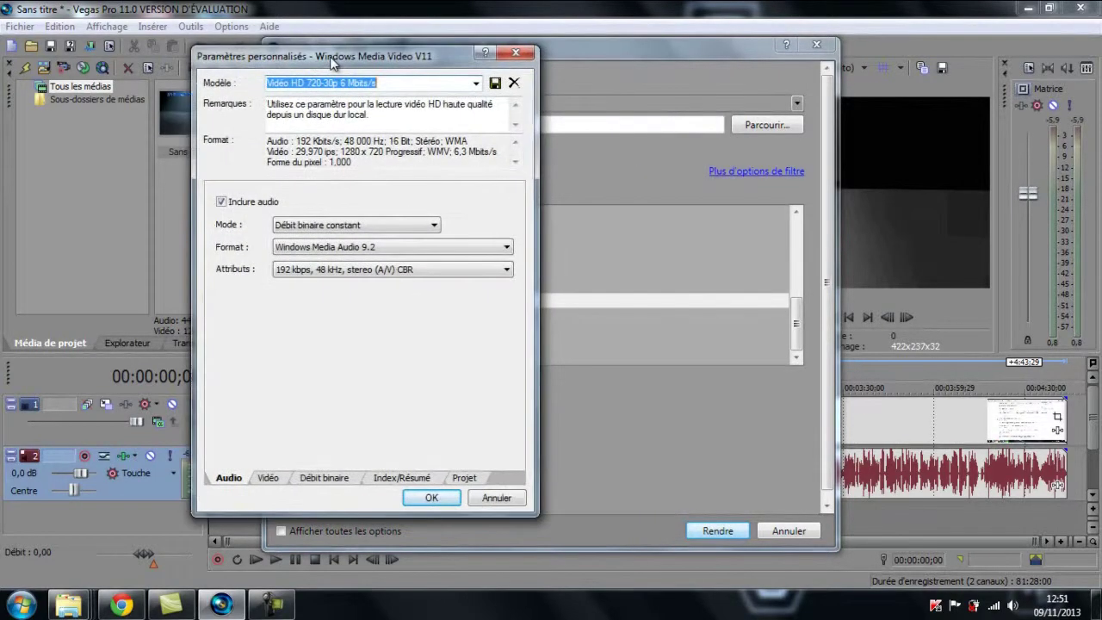
left_click(315, 247)
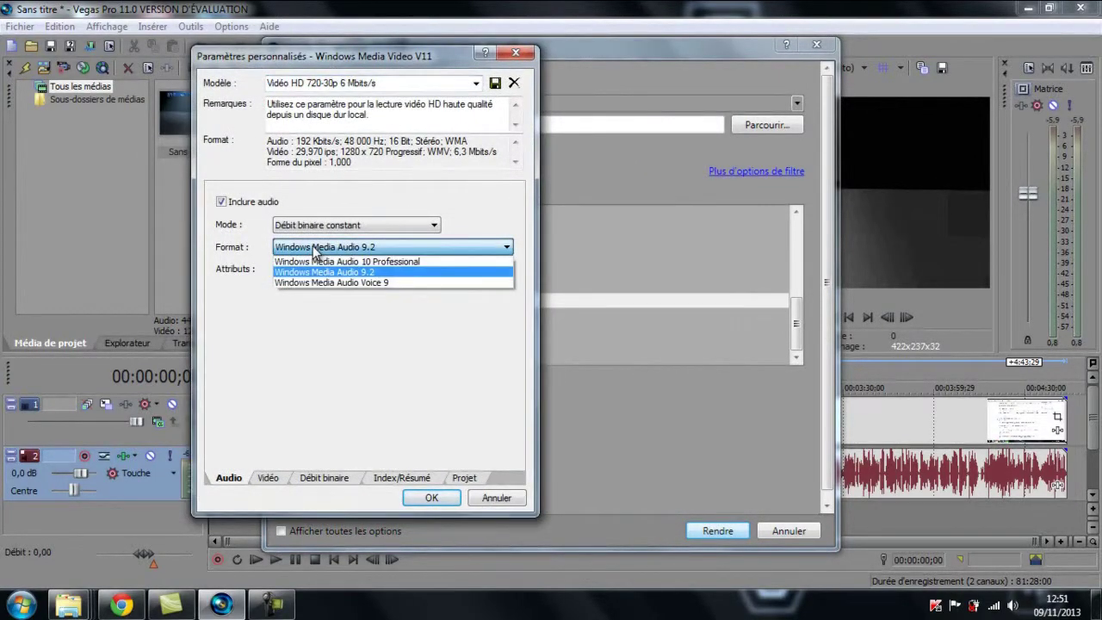
left_click(314, 249)
Step: Set the template's video smoothness to 100 and the seconds per keyframe to 12
left_click(267, 478)
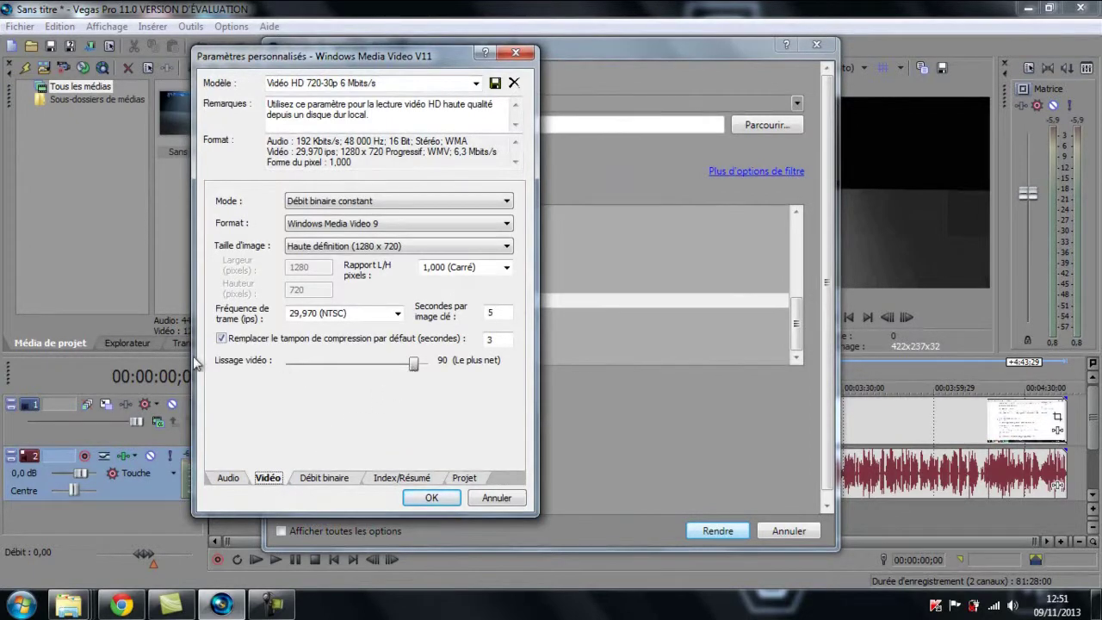
left_click_drag(417, 366, 449, 370)
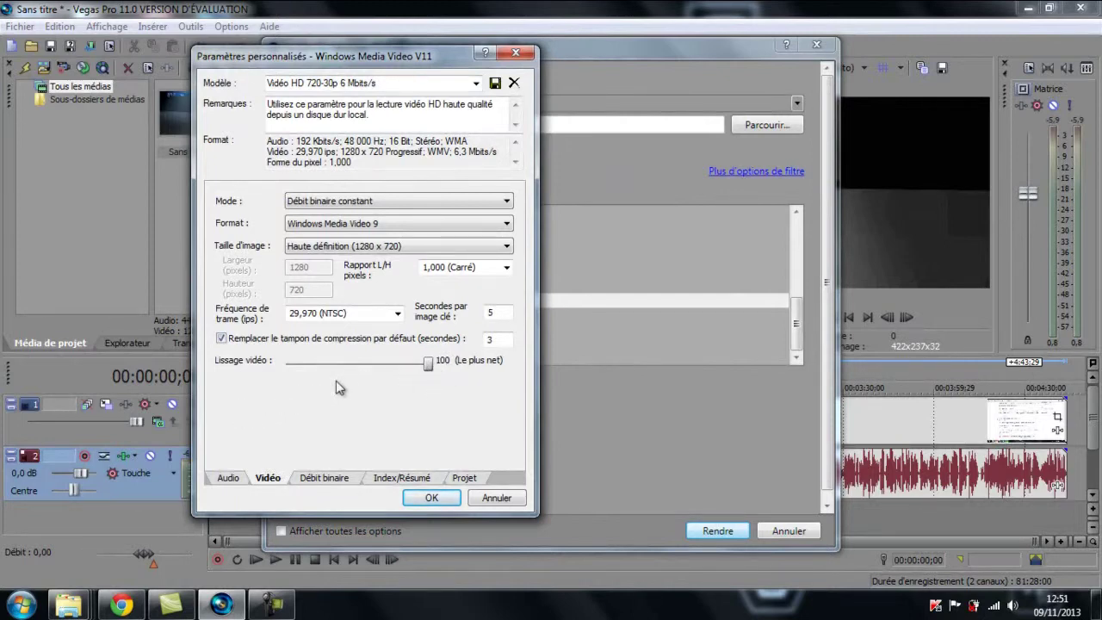
double_click(489, 338)
double_click(502, 312)
left_click_drag(470, 60, 355, 57)
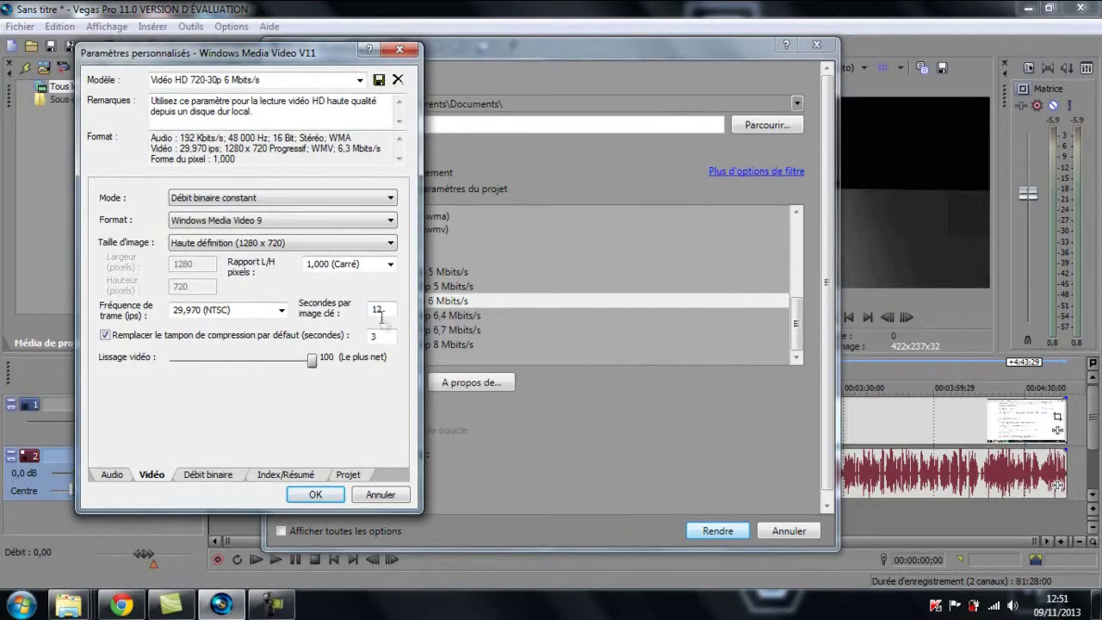
Step: Review the template's bit rate and index/summary settings and set the video rendering quality to Optimisée
left_click(208, 474)
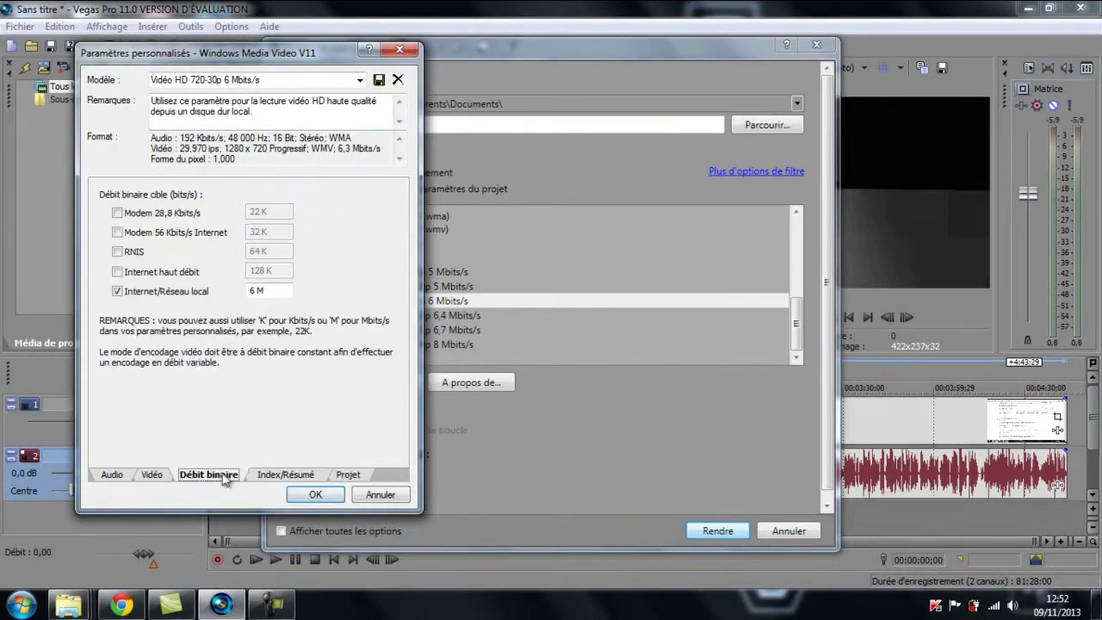
left_click(288, 470)
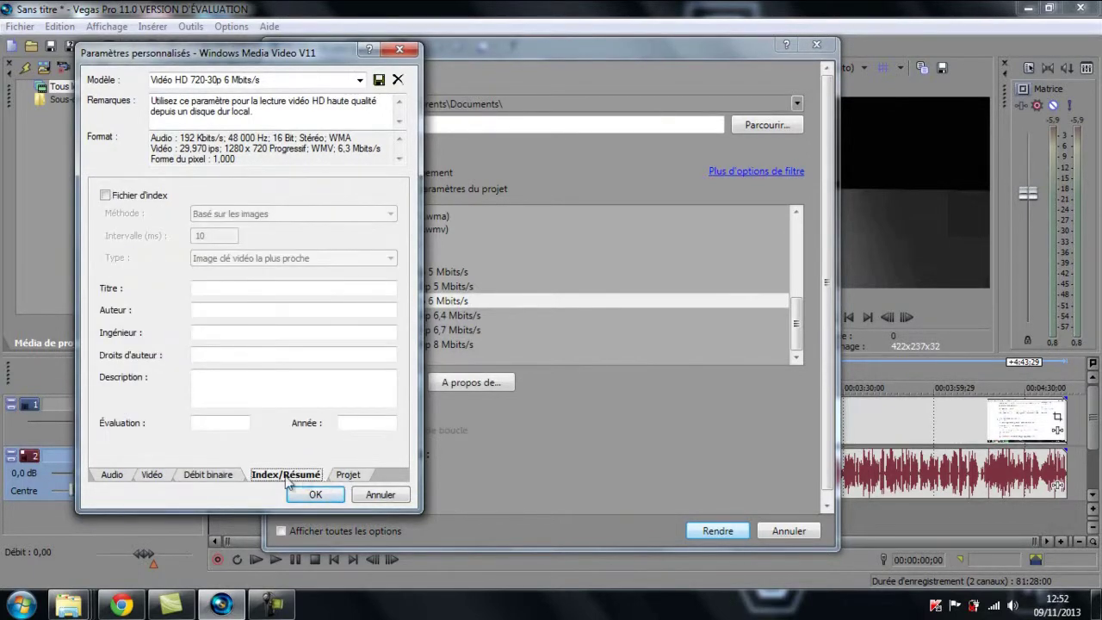
left_click(347, 475)
left_click_drag(303, 53, 909, 39)
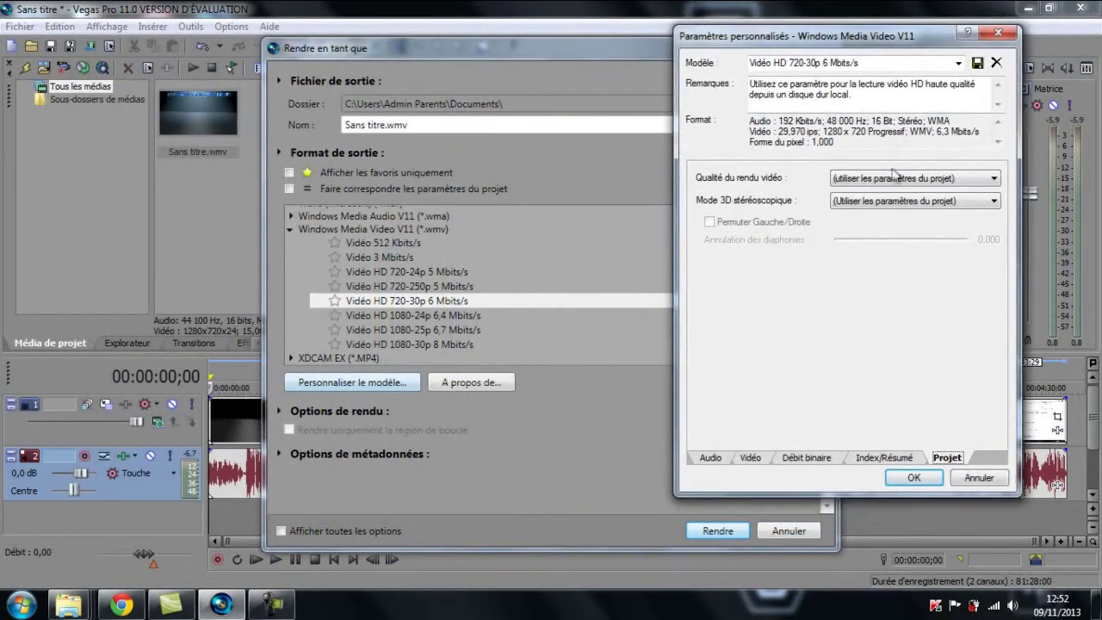
left_click(901, 178)
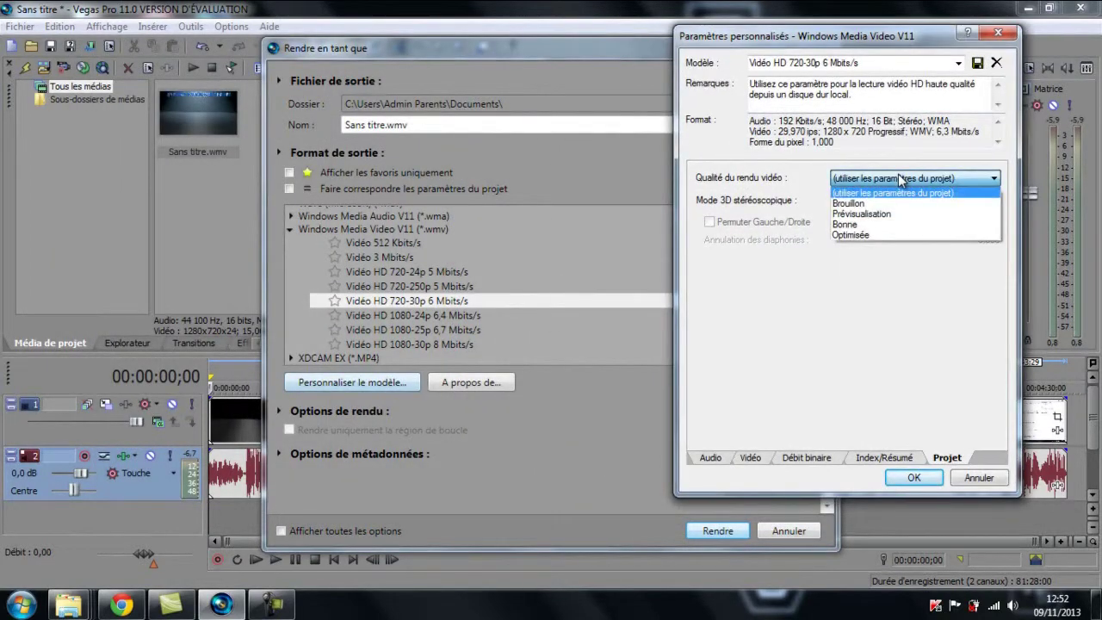
left_click(871, 235)
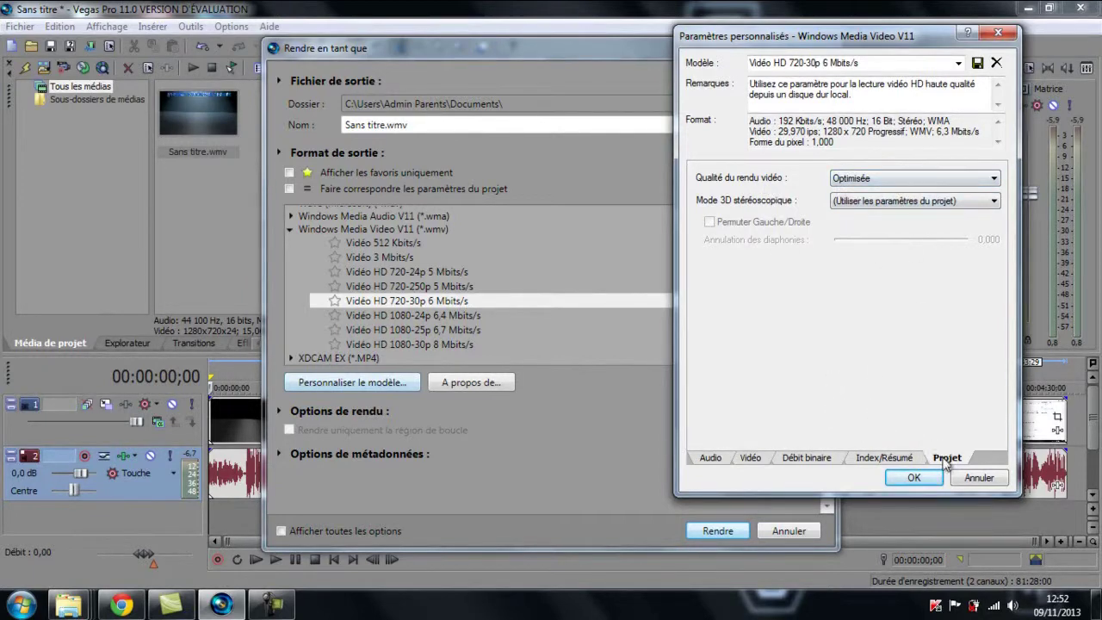
Step: Recheck the rendering quality, audio and video settings of the template and apply the customization
left_click(921, 179)
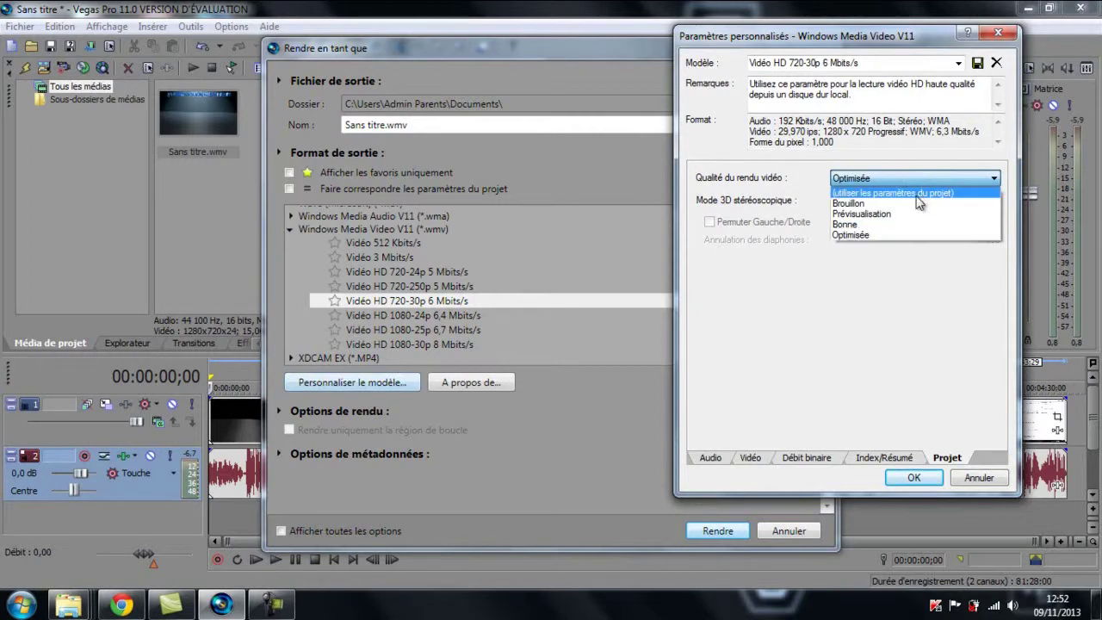
left_click(924, 177)
left_click(728, 460)
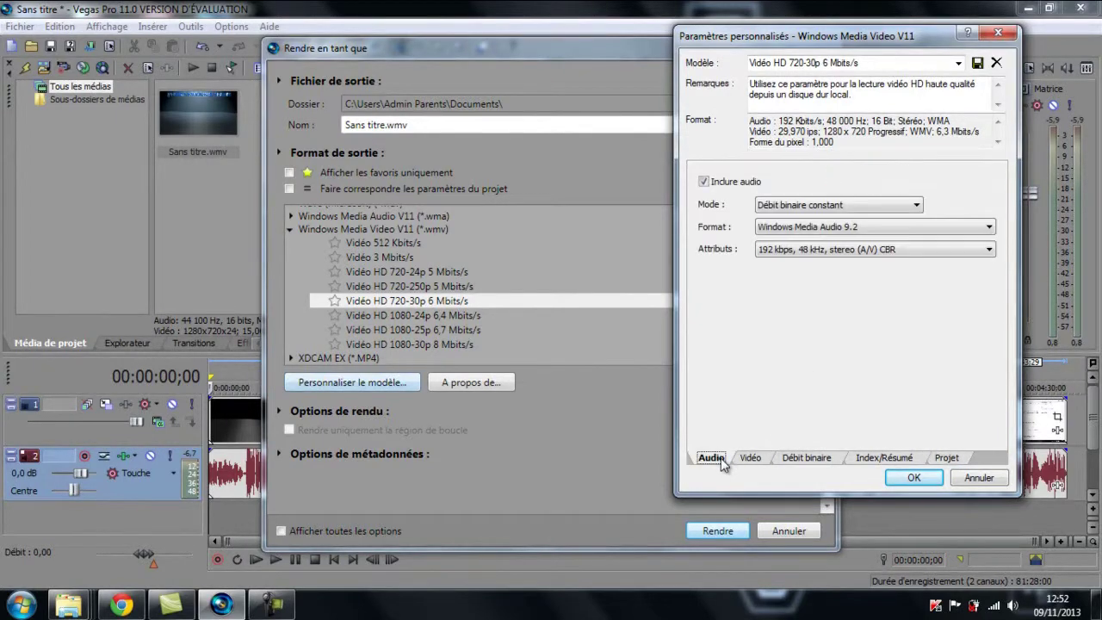
left_click(761, 460)
left_click(912, 344)
left_click(979, 292)
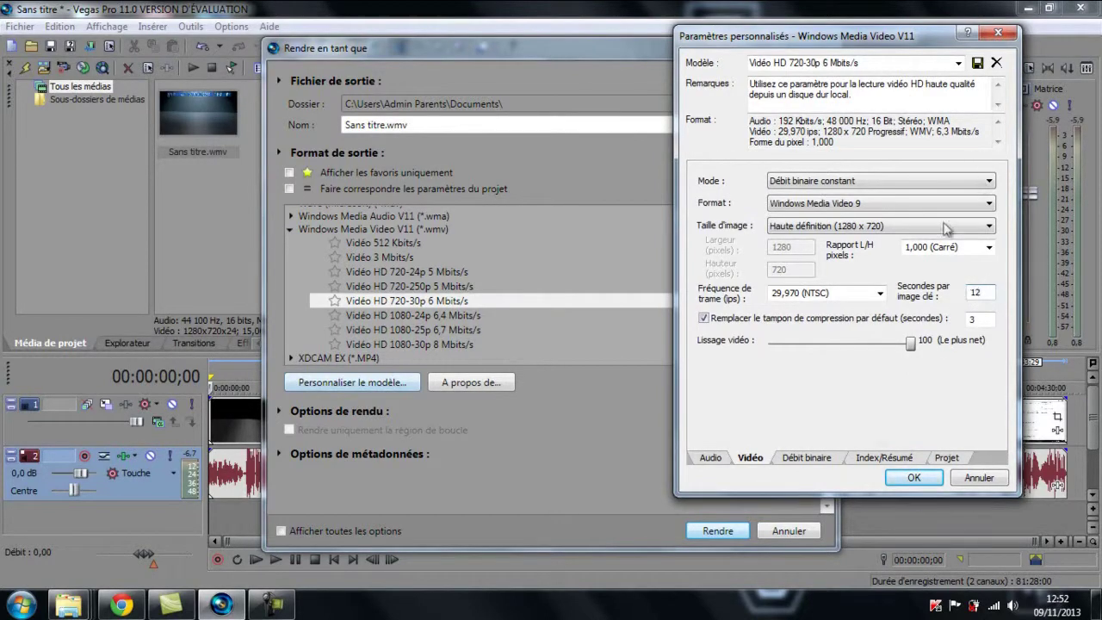
left_click(919, 479)
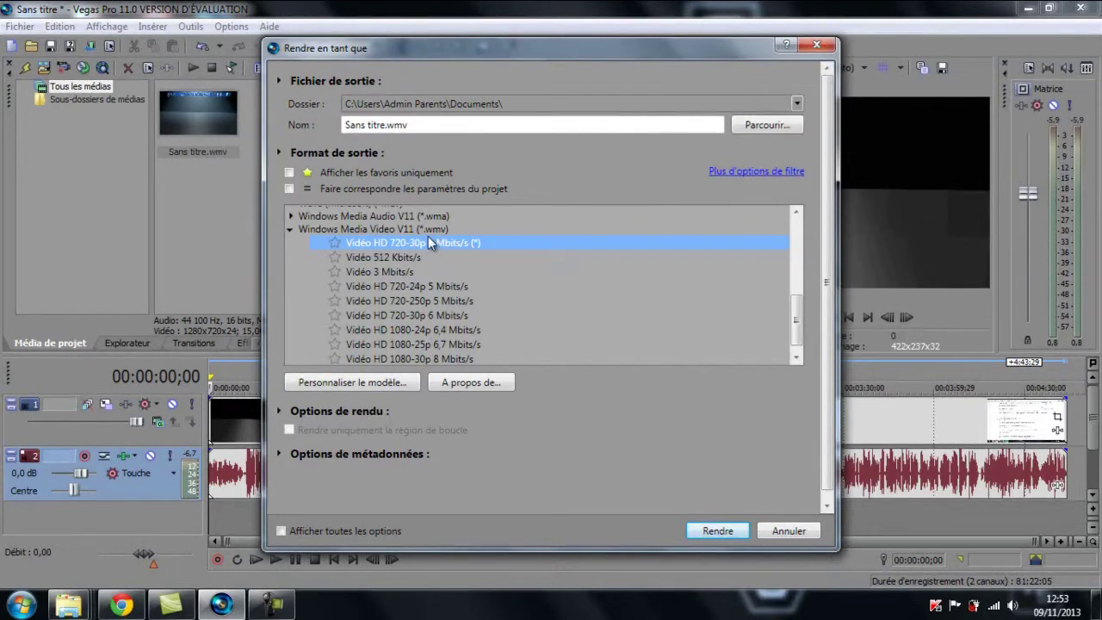
Step: Start rendering Sans titre.wmv with the customized template, briefly view the desktop meanwhile, and cancel the render
left_click(717, 530)
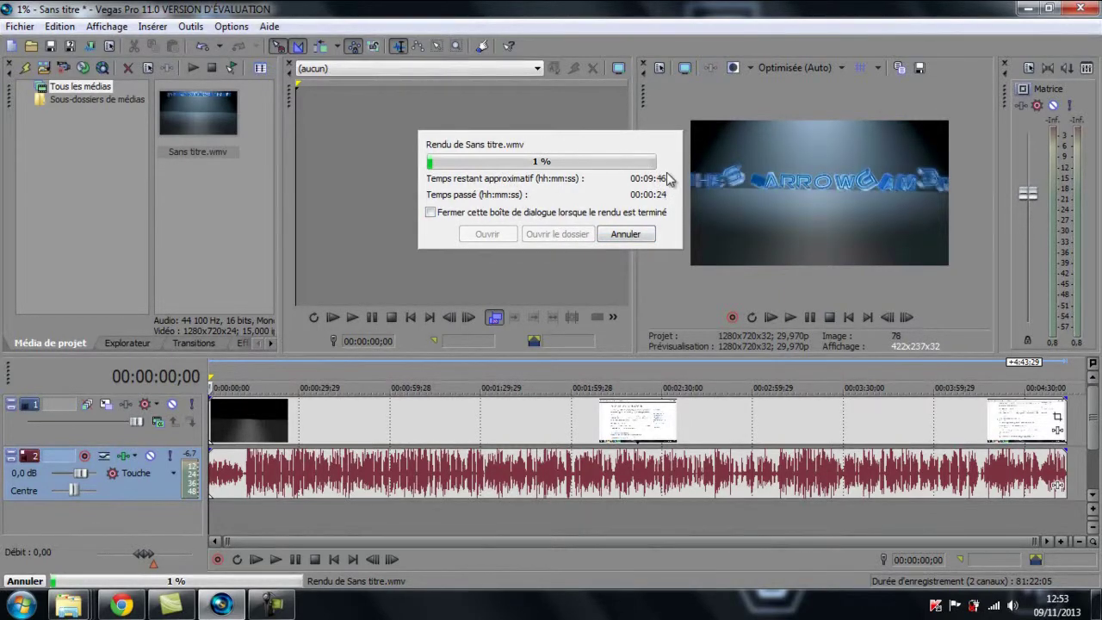
left_click(1027, 8)
left_click(1027, 8)
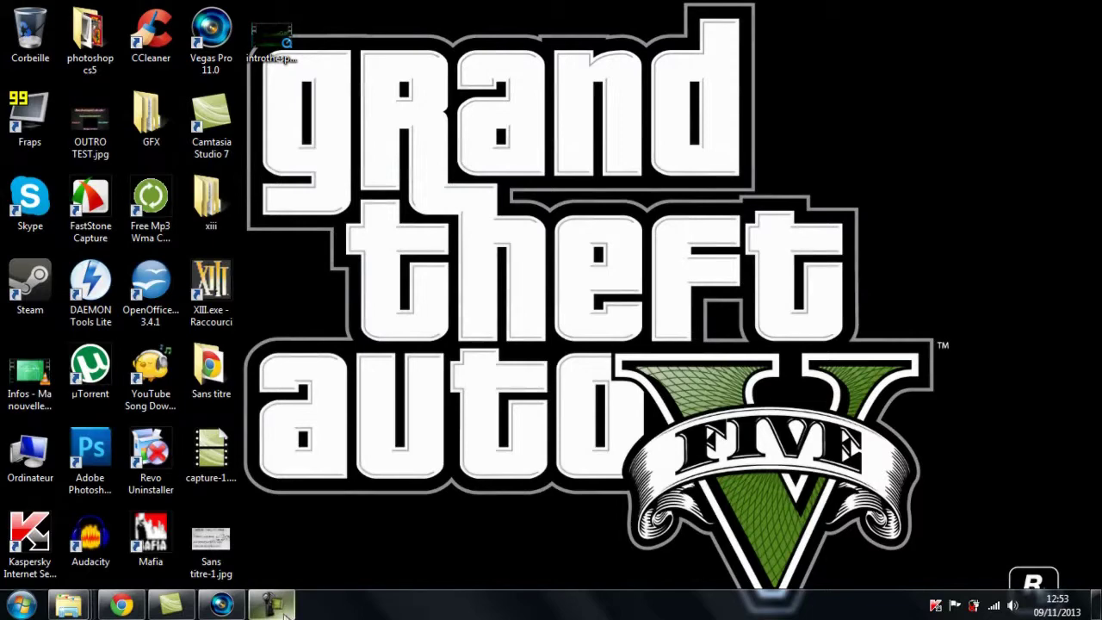
left_click(241, 610)
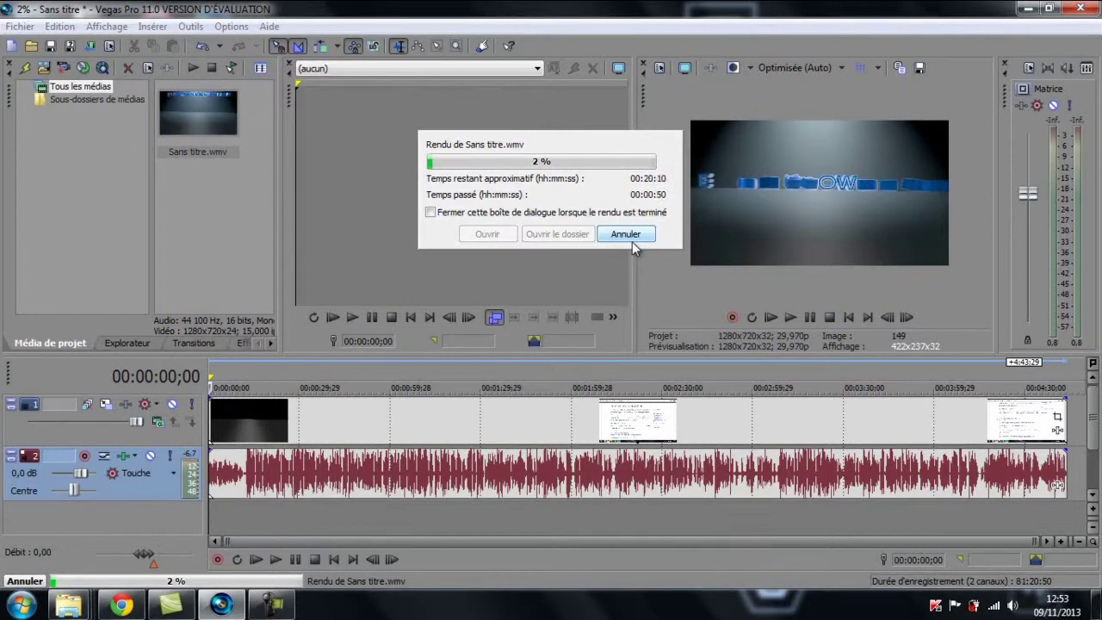
left_click(632, 240)
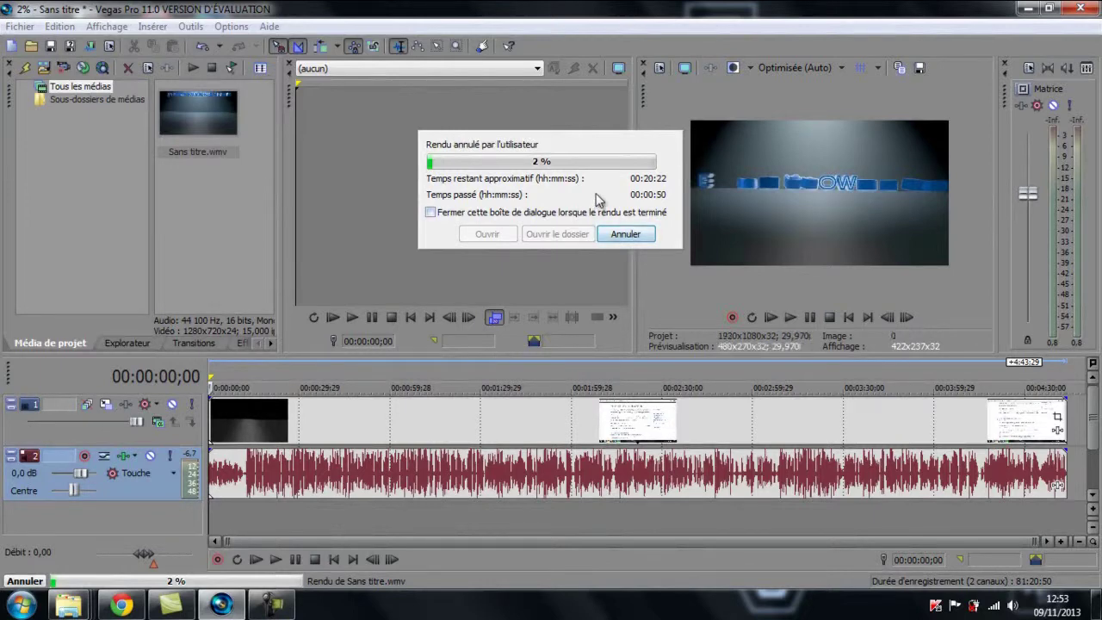